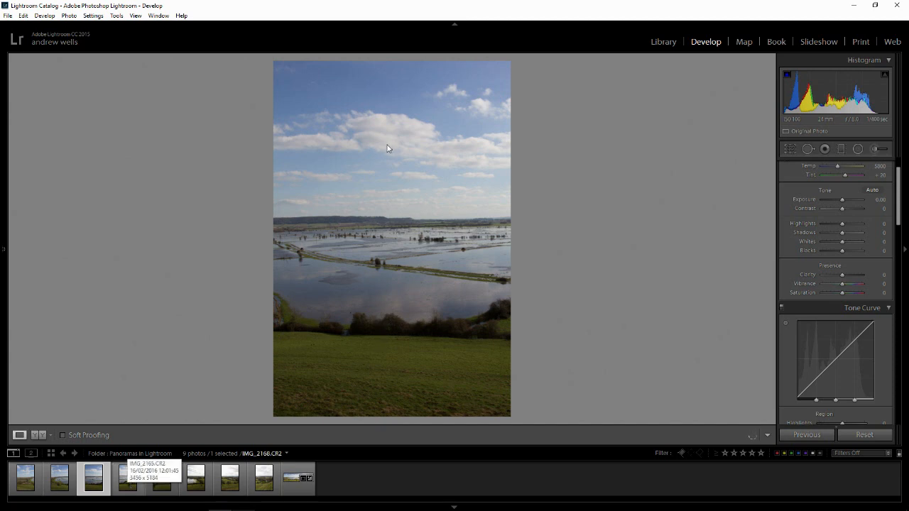
Review the individual source photos of the flooded landscape one by one, through to IMG_2153.CR2.
{"action": "left_click", "coordinate": [128, 488]}
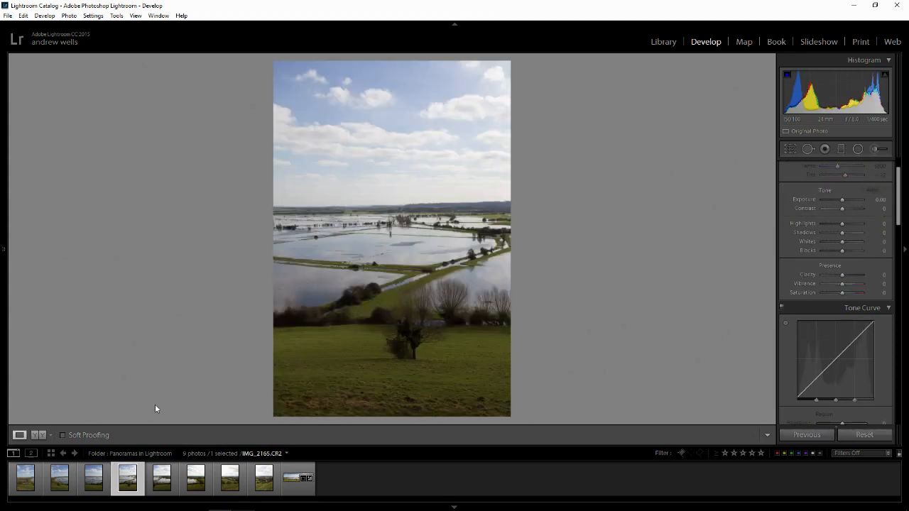
{"action": "left_click", "coordinate": [158, 485]}
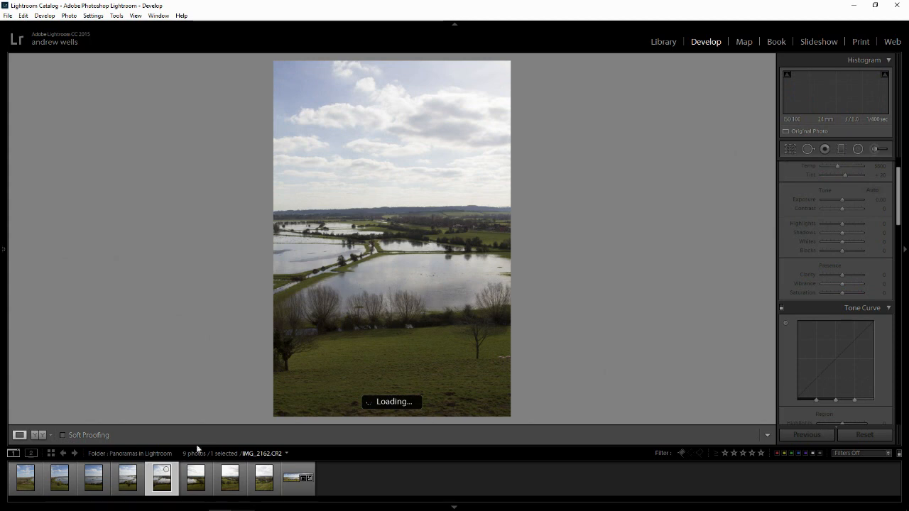
{"action": "left_click", "coordinate": [129, 488]}
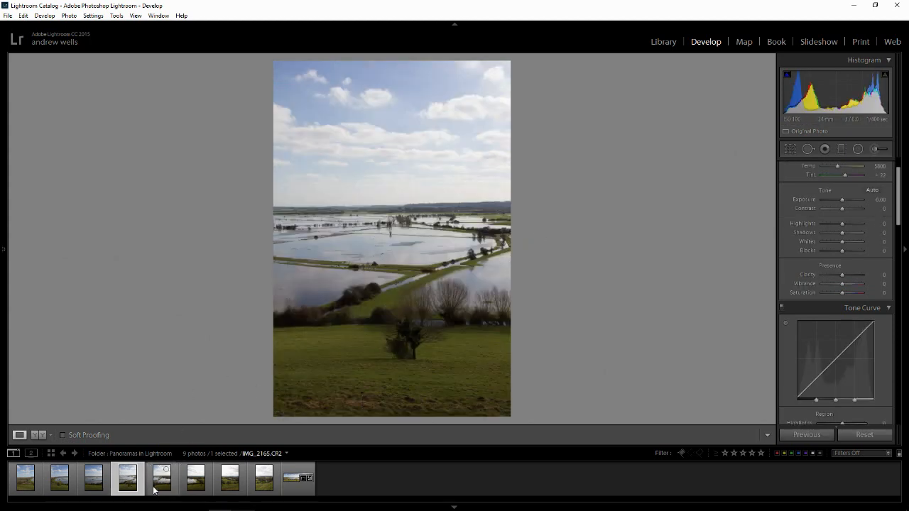
{"action": "left_click", "coordinate": [191, 488]}
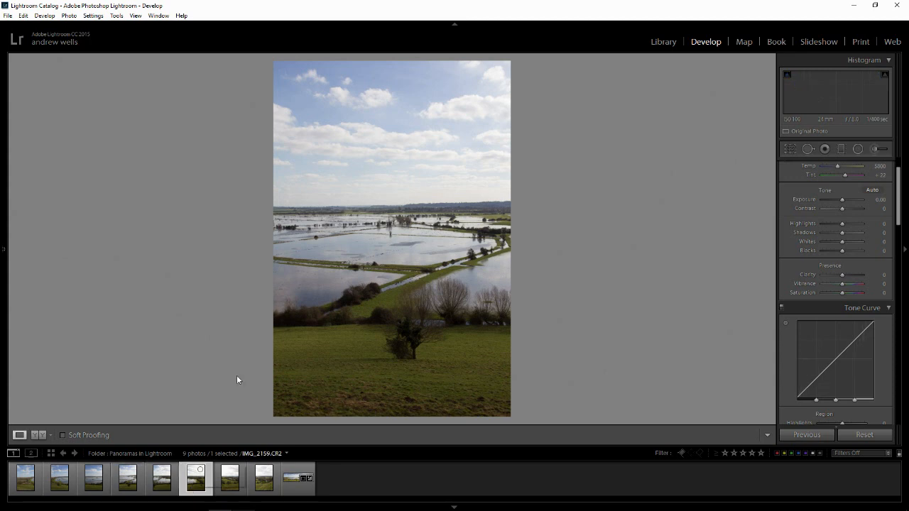
{"action": "left_click", "coordinate": [221, 490]}
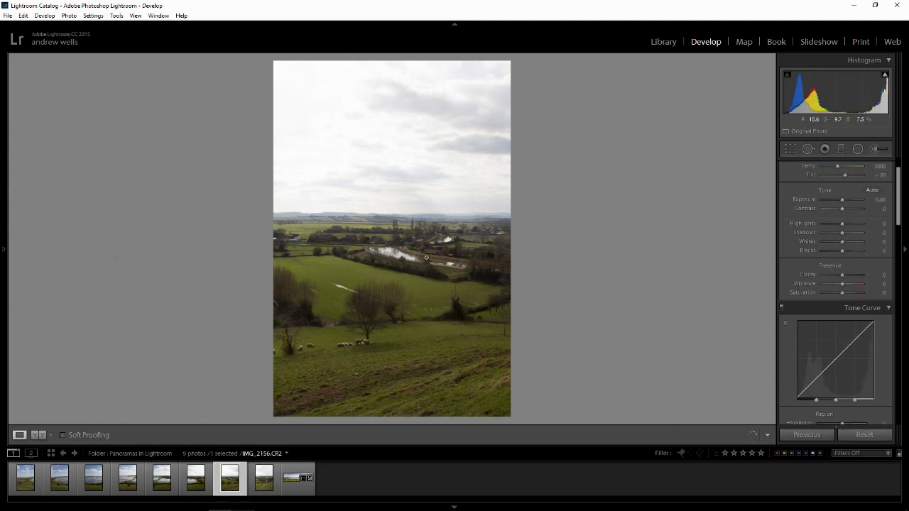
{"action": "left_click", "coordinate": [256, 488]}
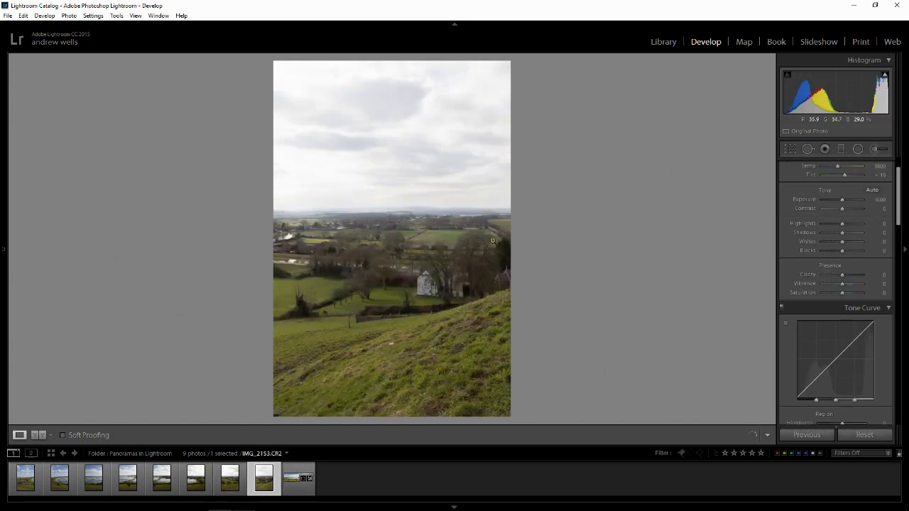
Select the eight source photos from IMG_2174.CR2 to IMG_2153.CR2 and open the Panorama Photo Merge preview for them.
{"action": "left_click", "coordinate": [26, 485]}
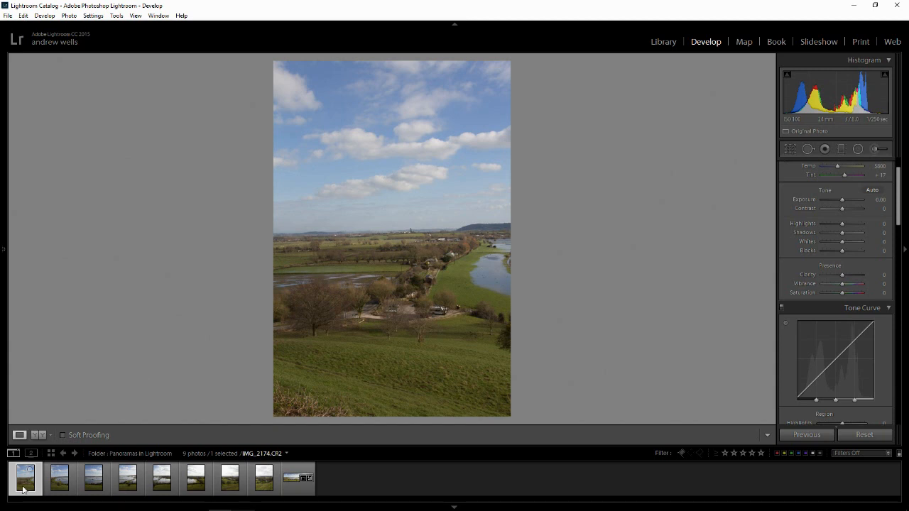
{"action": "left_click", "coordinate": [261, 488], "text": "shift"}
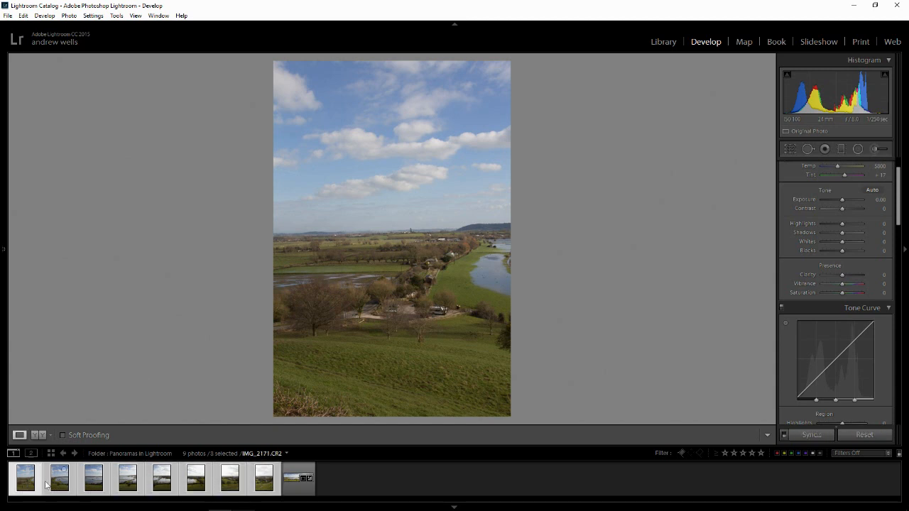
{"action": "right_click", "coordinate": [35, 483]}
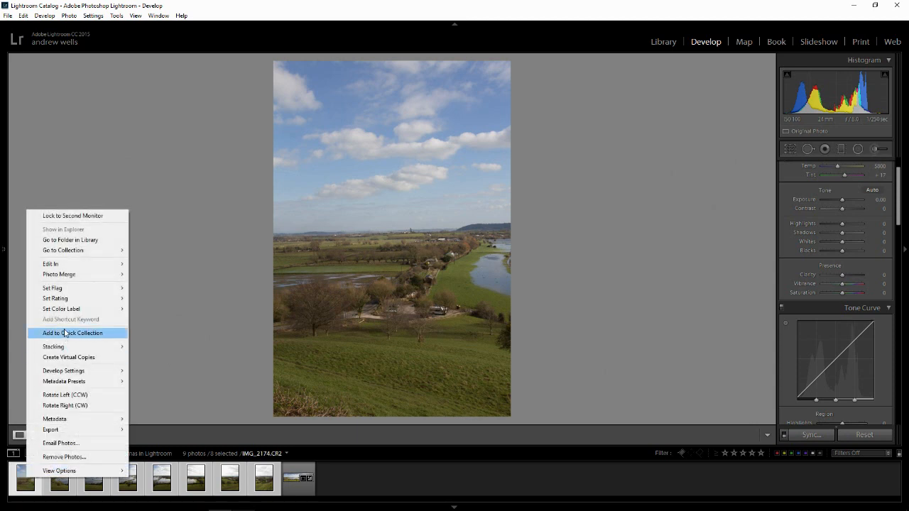
{"action": "mouse_move", "coordinate": [65, 276]}
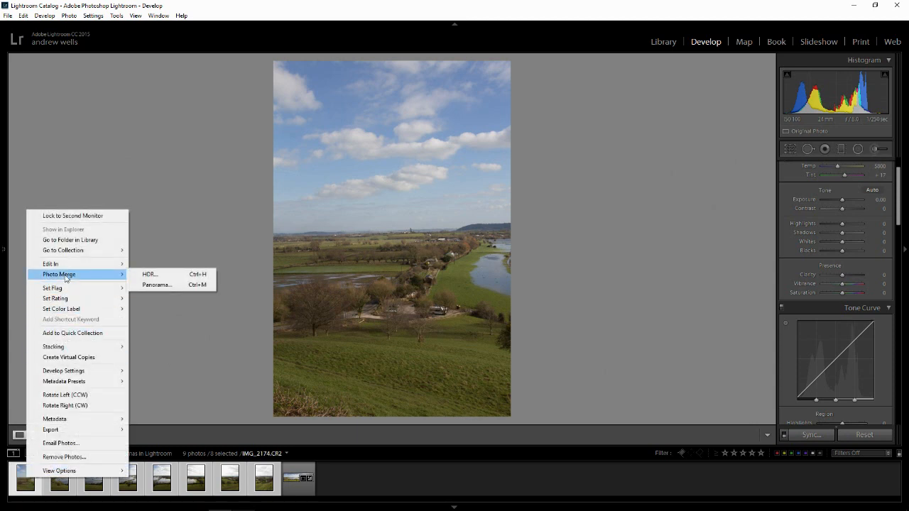
{"action": "left_click", "coordinate": [174, 285]}
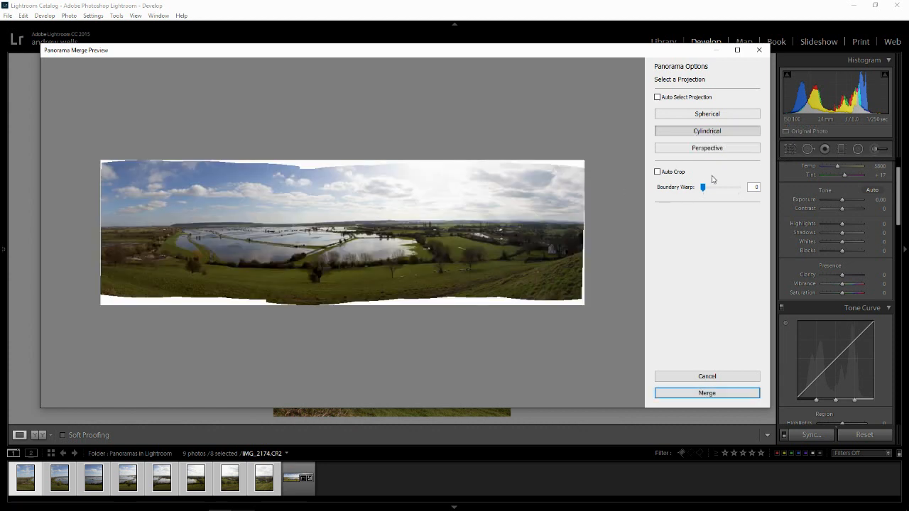
Try the Spherical, Cylindrical and Perspective projections on the panorama preview and settle on Cylindrical.
{"action": "left_click", "coordinate": [713, 114]}
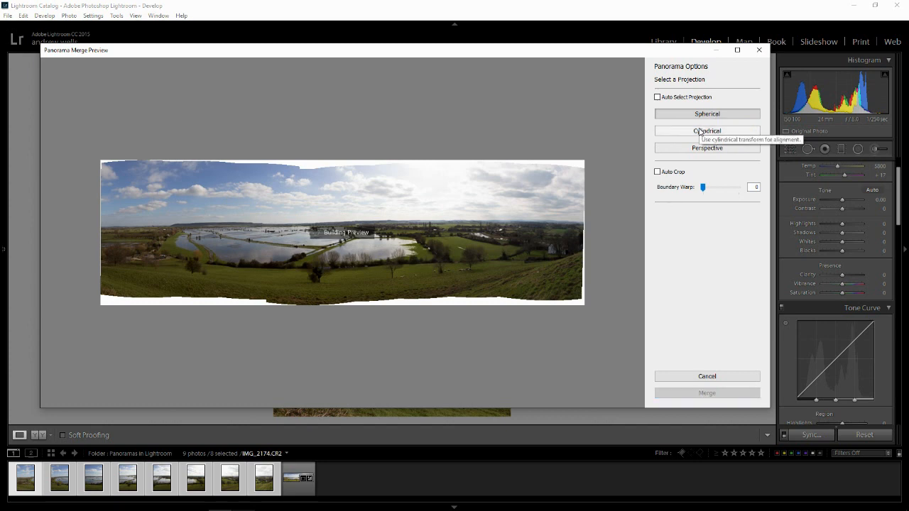
{"action": "left_click", "coordinate": [698, 134]}
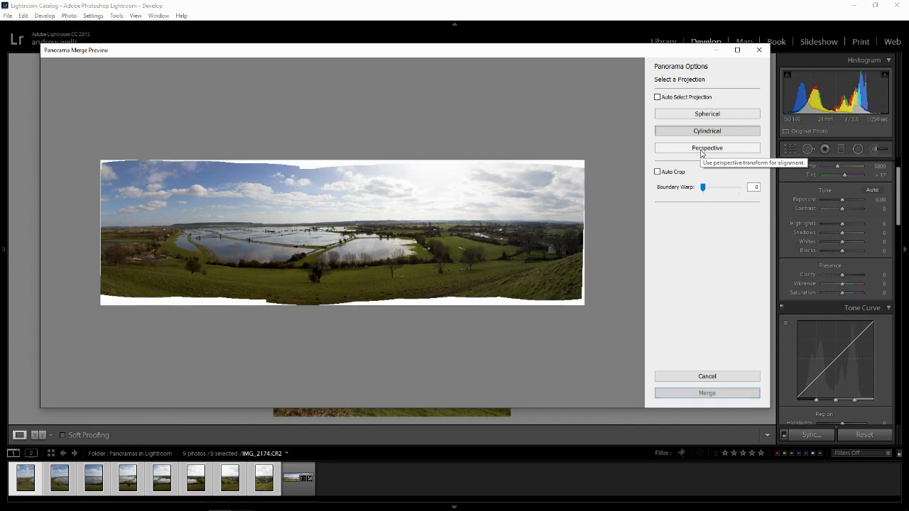
{"action": "left_click", "coordinate": [701, 152]}
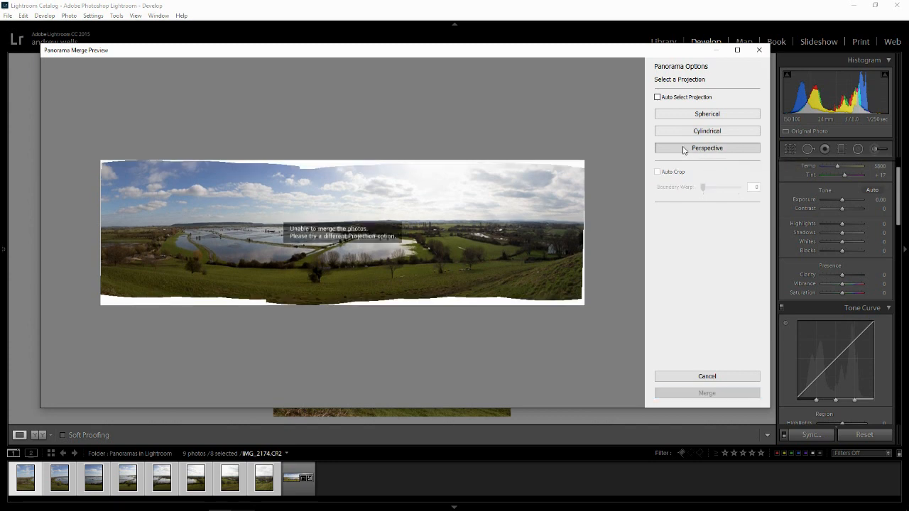
{"action": "left_click", "coordinate": [680, 118]}
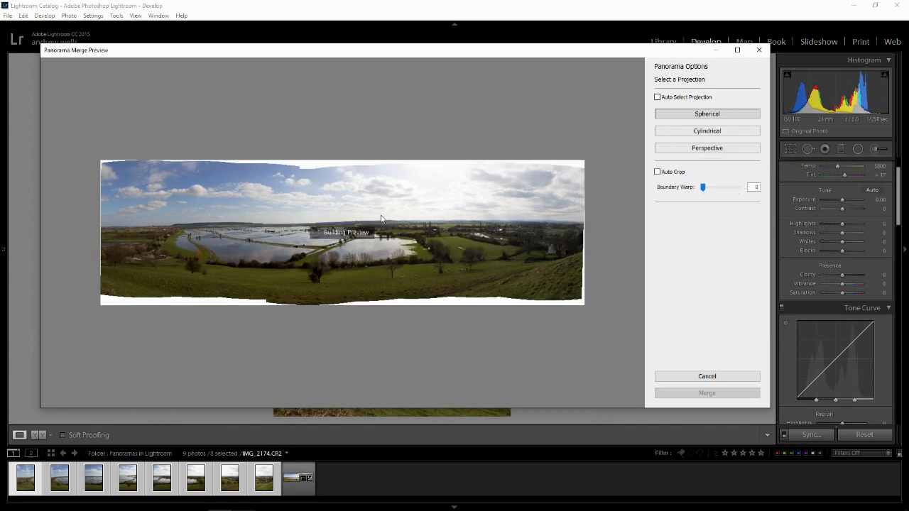
{"action": "left_click", "coordinate": [710, 131]}
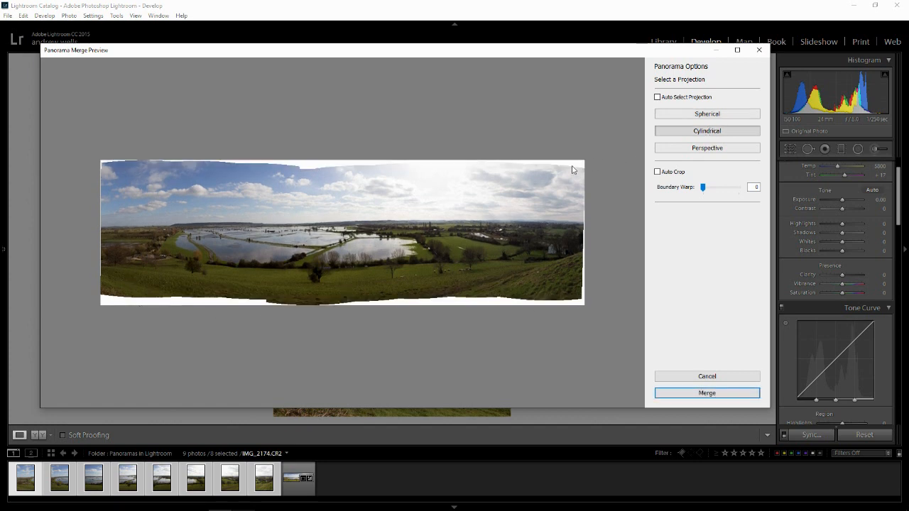
Compare the panorama preview with and without Auto Crop, leaving Auto Crop off.
{"action": "left_click", "coordinate": [657, 173]}
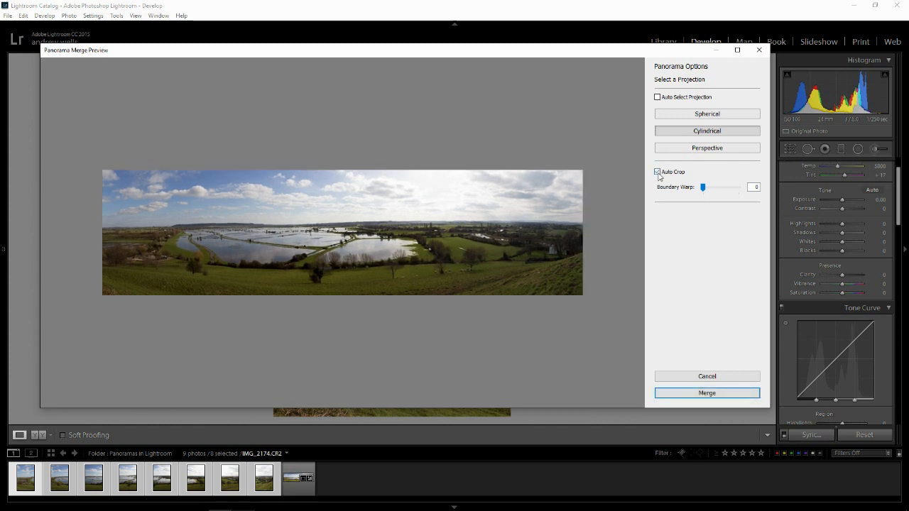
{"action": "left_click", "coordinate": [658, 175]}
{"action": "left_click", "coordinate": [658, 175]}
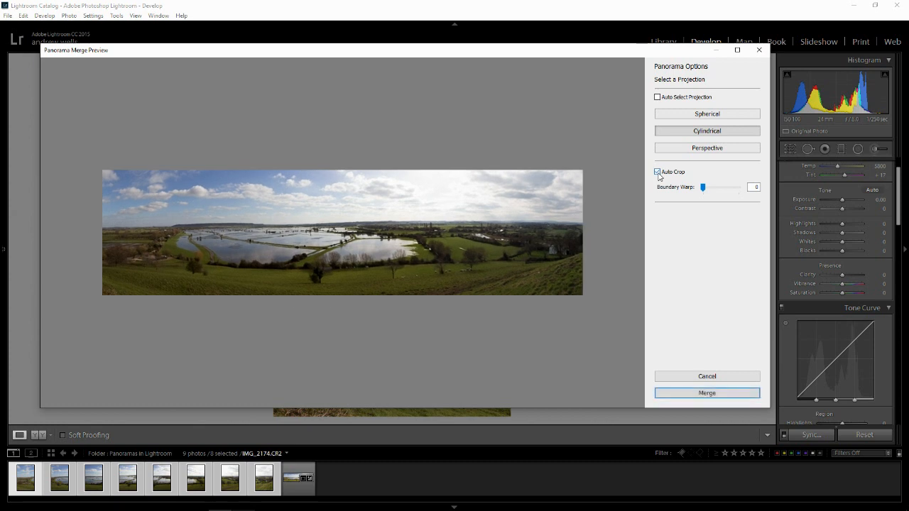
{"action": "left_click", "coordinate": [658, 175]}
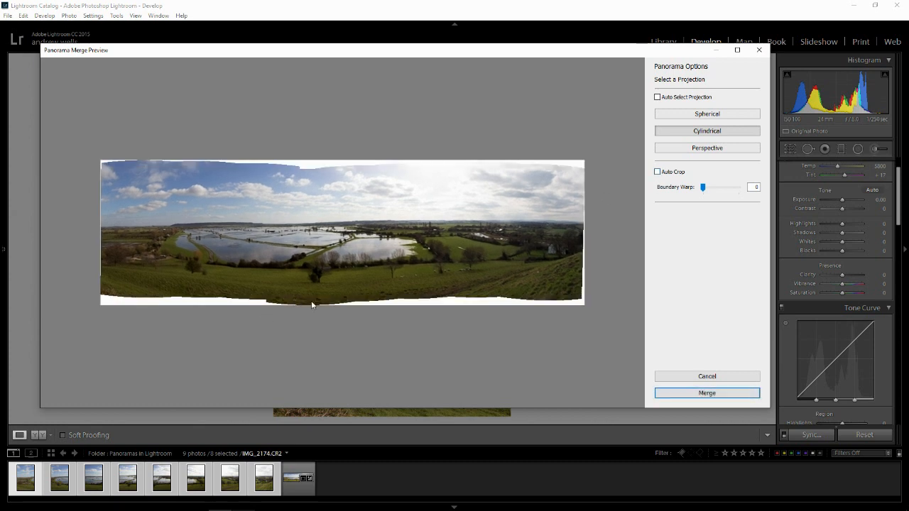
{"action": "left_click", "coordinate": [657, 172]}
{"action": "left_click", "coordinate": [658, 172]}
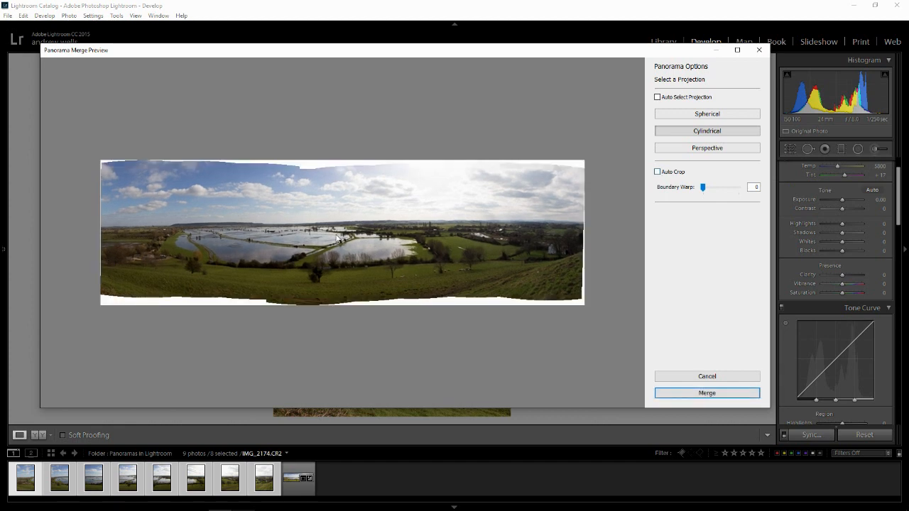
{"action": "left_click", "coordinate": [658, 172]}
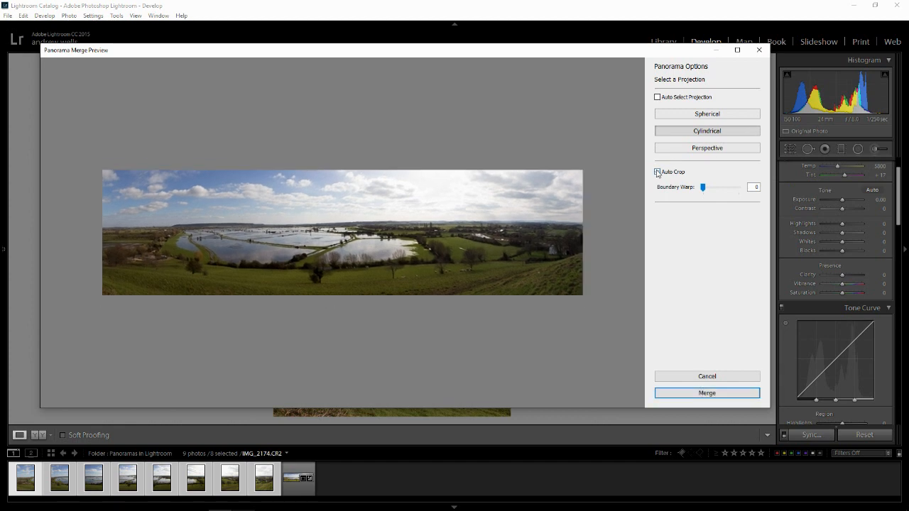
{"action": "left_click", "coordinate": [658, 173]}
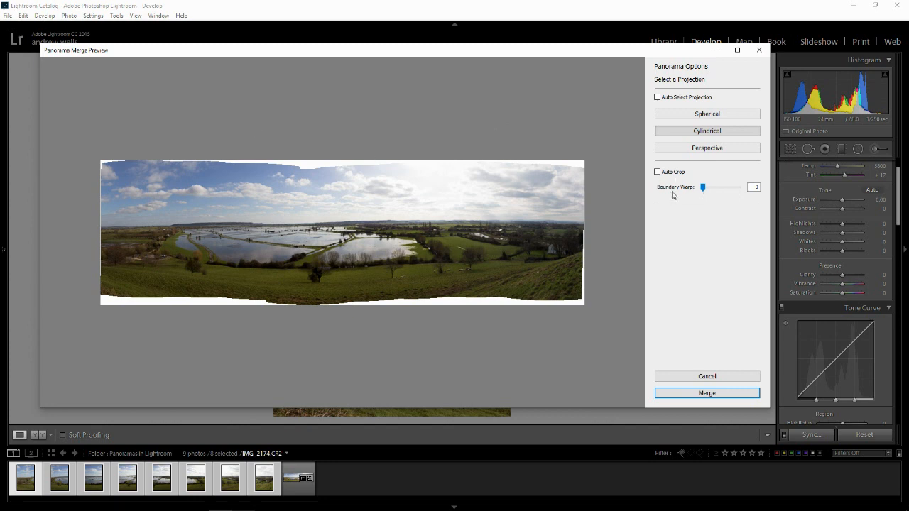
Try a Boundary Warp of 100 on the panorama preview, and cancel the merge.
{"action": "left_click_drag", "start_coordinate": [704, 189], "coordinate": [747, 189]}
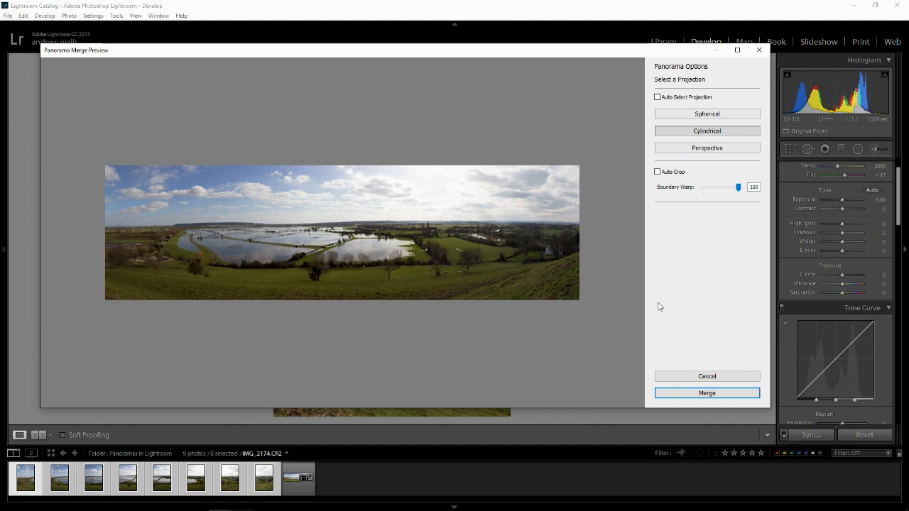
{"action": "left_click", "coordinate": [714, 378]}
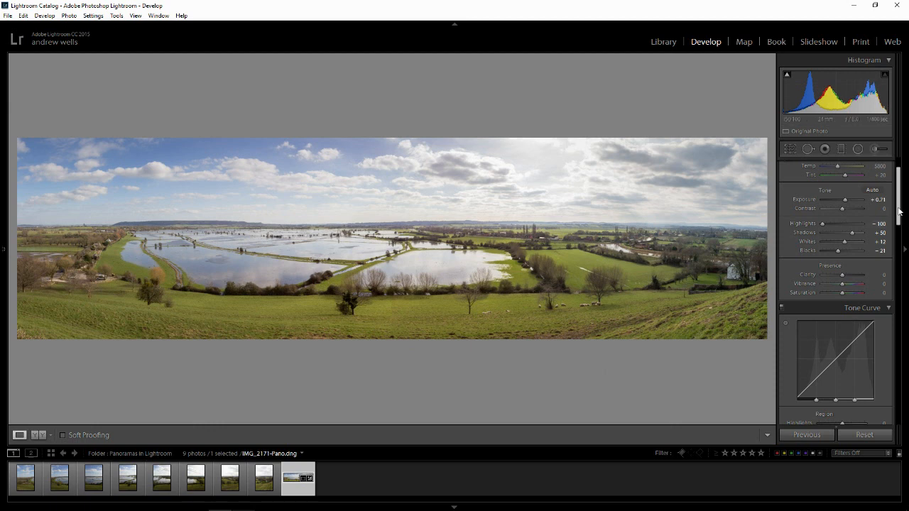
Set the merged panorama's Exposure to +0.81, Shadows to +40, Whites to +45, Blacks to -38 and Clarity to +12.
{"action": "left_click_drag", "start_coordinate": [898, 211], "coordinate": [898, 211]}
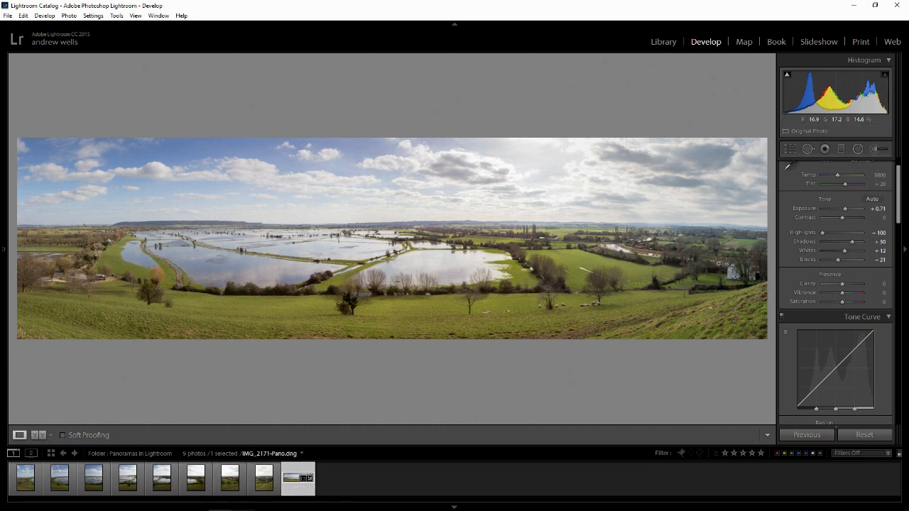
{"action": "left_click_drag", "start_coordinate": [822, 233], "coordinate": [854, 242]}
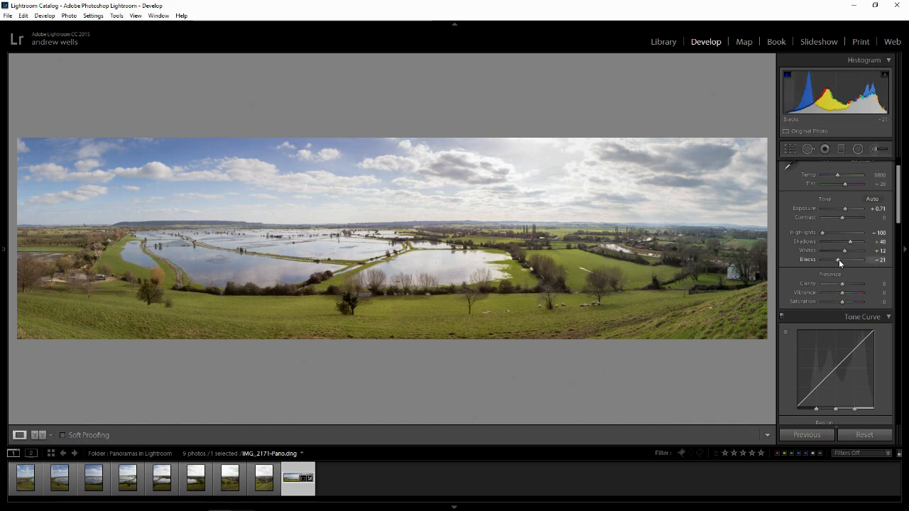
{"action": "left_click_drag", "start_coordinate": [839, 259], "coordinate": [852, 253], "text": "alt"}
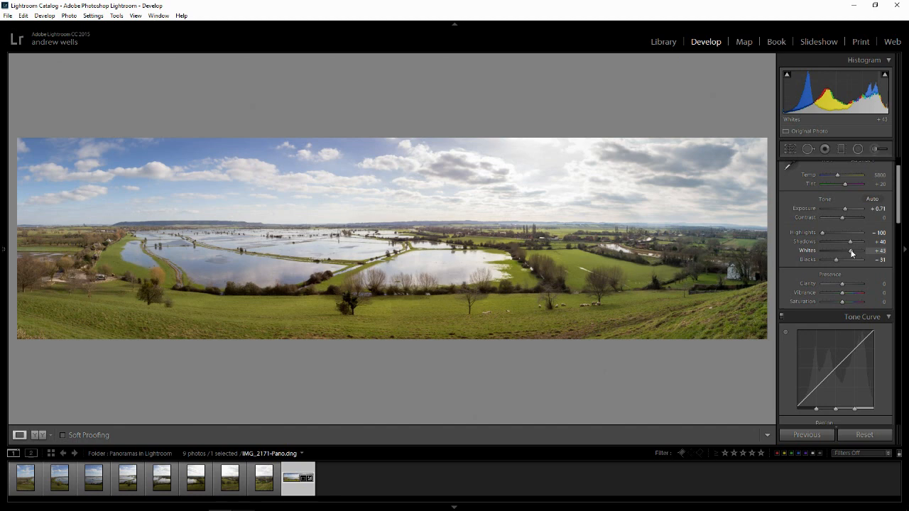
{"action": "key", "text": "alt"}
{"action": "left_click_drag", "start_coordinate": [851, 253], "coordinate": [835, 262], "text": "alt"}
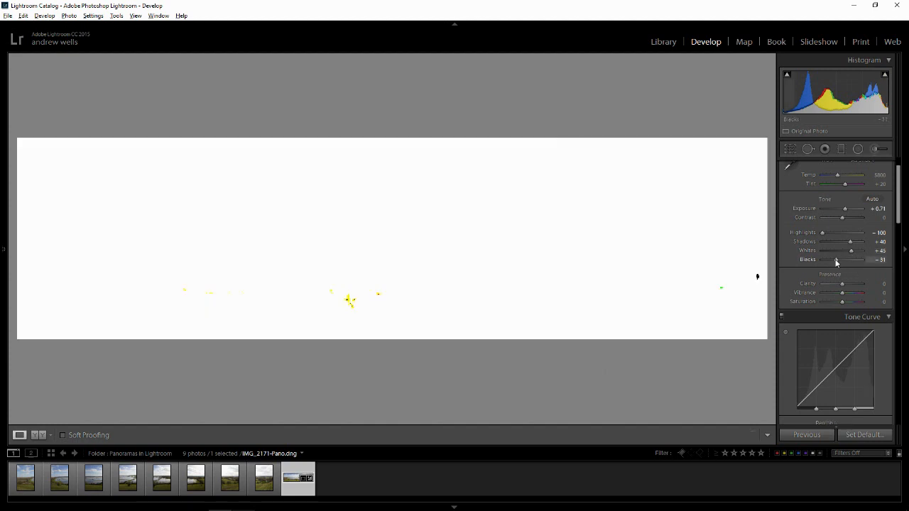
{"action": "left_click_drag", "start_coordinate": [835, 262], "coordinate": [835, 262], "text": "alt"}
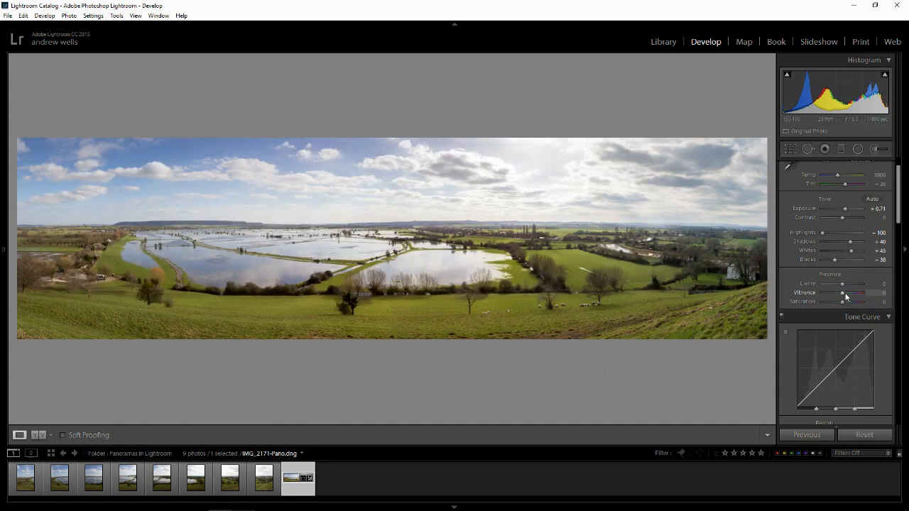
{"action": "left_click_drag", "start_coordinate": [843, 284], "coordinate": [846, 284]}
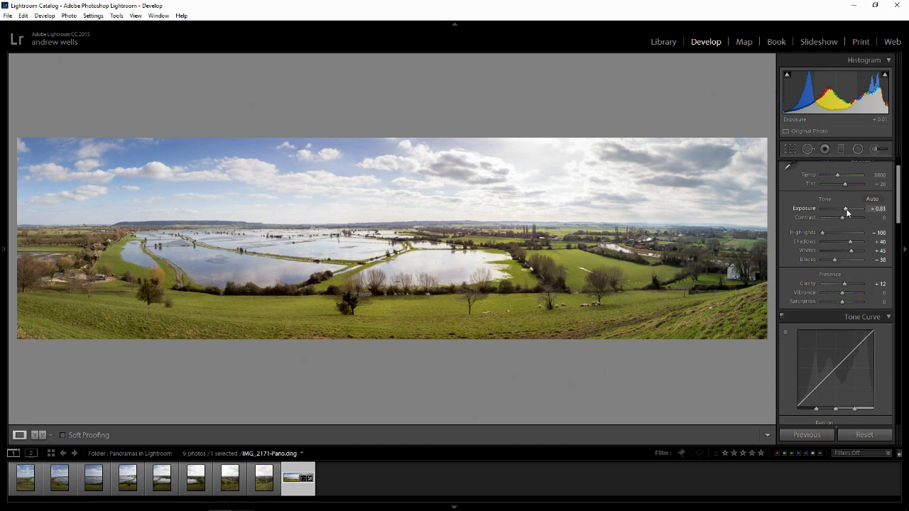
Add a graduated filter with Exposure -0.67 across the full width of the sky and lower it towards the horizon.
{"action": "left_click", "coordinate": [841, 148]}
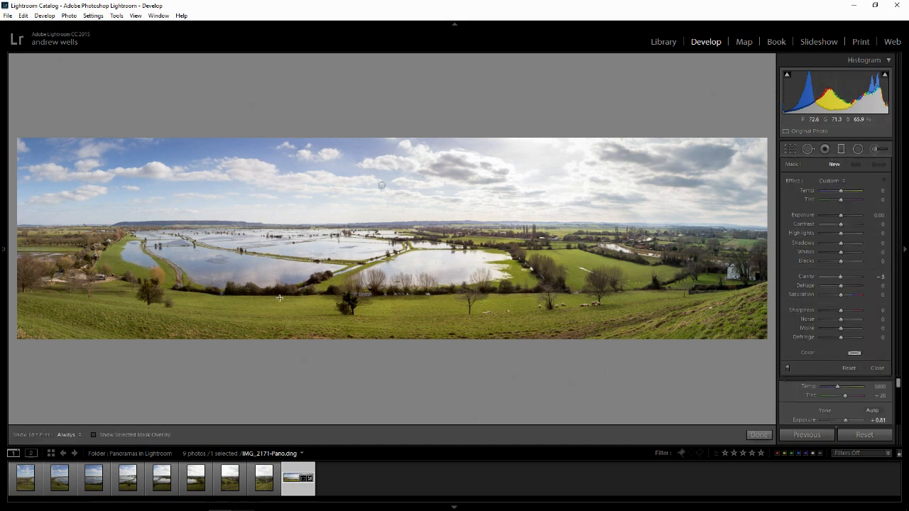
{"action": "left_click_drag", "start_coordinate": [381, 184], "coordinate": [395, 207]}
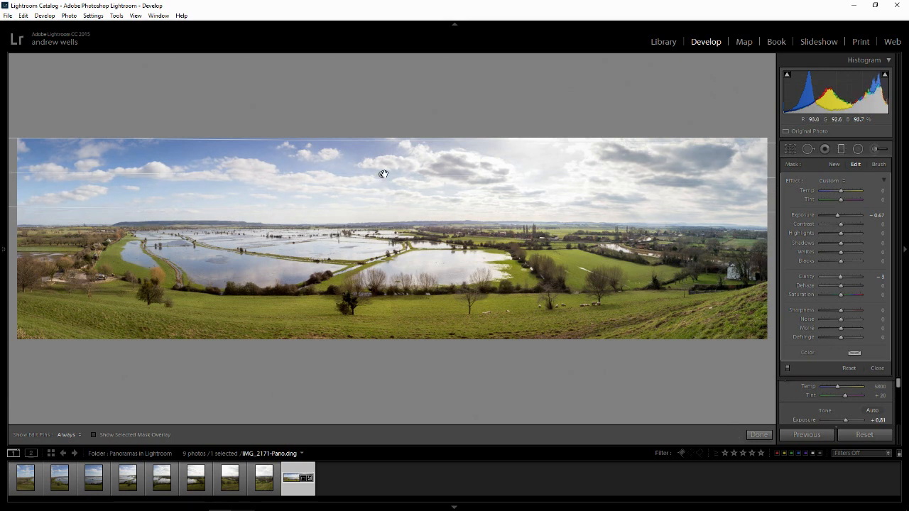
{"action": "left_click_drag", "start_coordinate": [383, 175], "coordinate": [382, 196]}
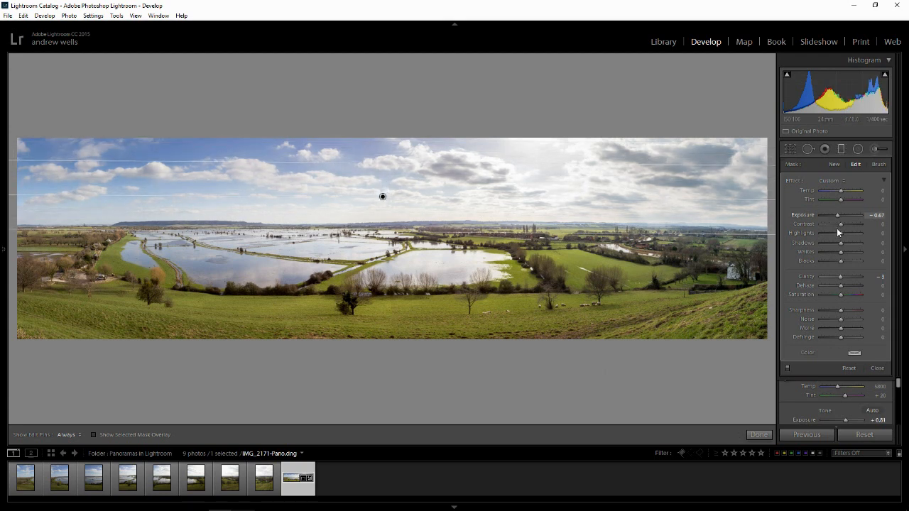
Set the sky filter's Contrast to 17, Highlights to -74 and Shadows to -21, and close the graduated filter.
{"action": "left_click_drag", "start_coordinate": [841, 224], "coordinate": [824, 236]}
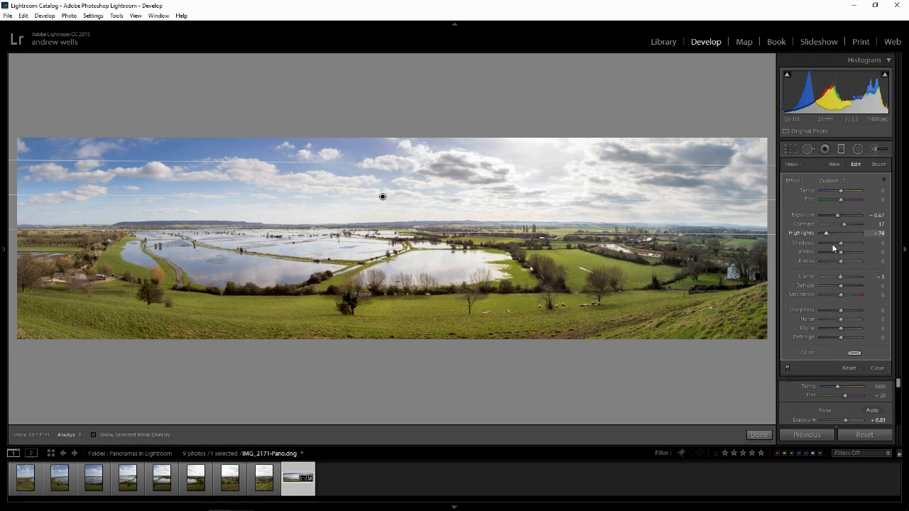
{"action": "left_click_drag", "start_coordinate": [841, 244], "coordinate": [835, 244]}
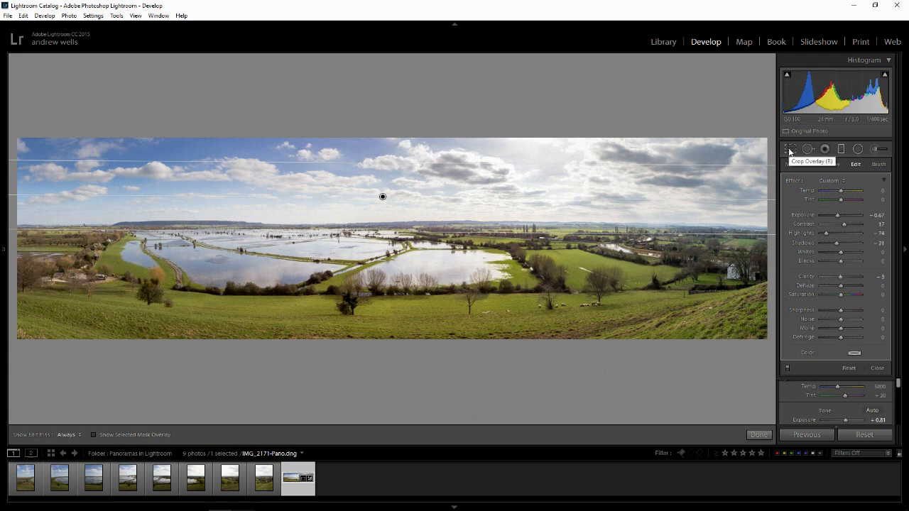
{"action": "left_click", "coordinate": [841, 151]}
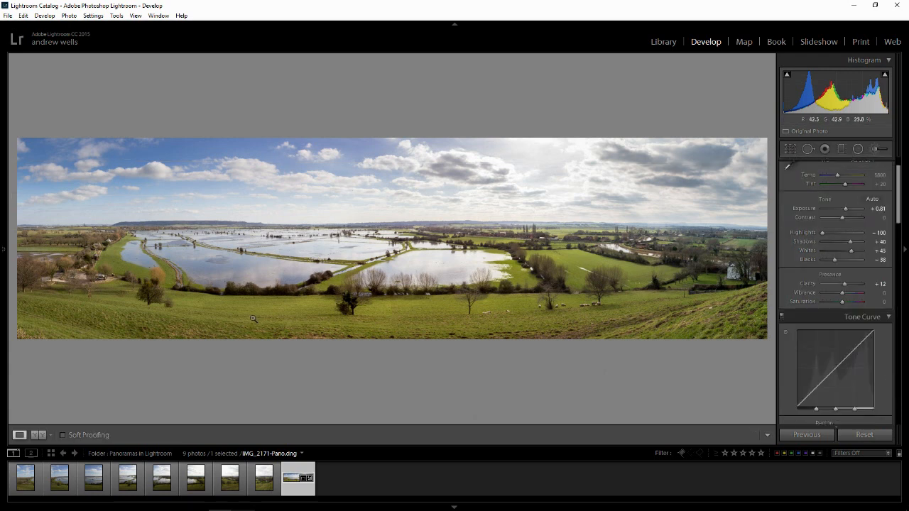